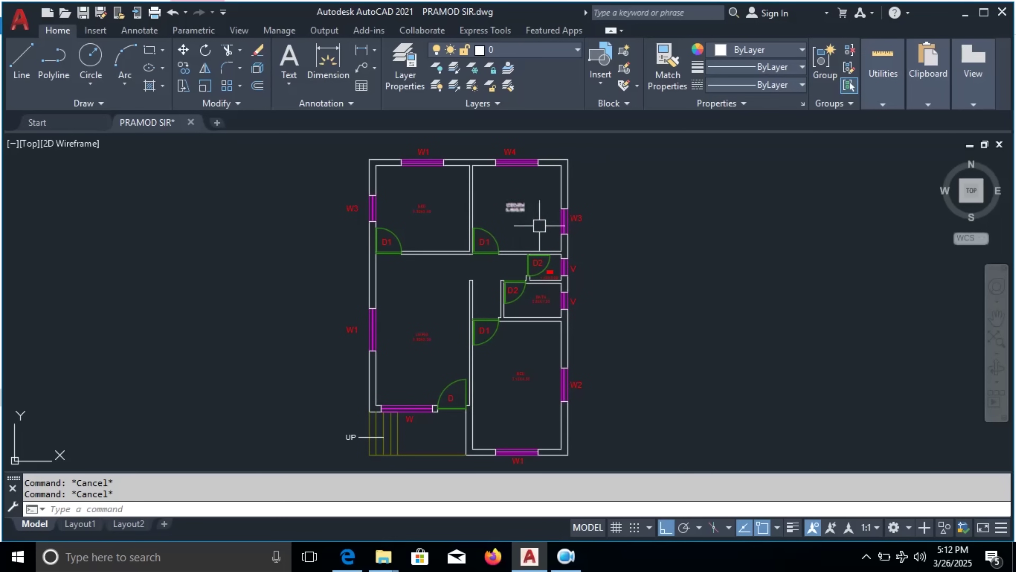
Turn on the DIM layer and inspect the room dimensions on the floor plan.
{"action": "left_click", "coordinate": [538, 51]}
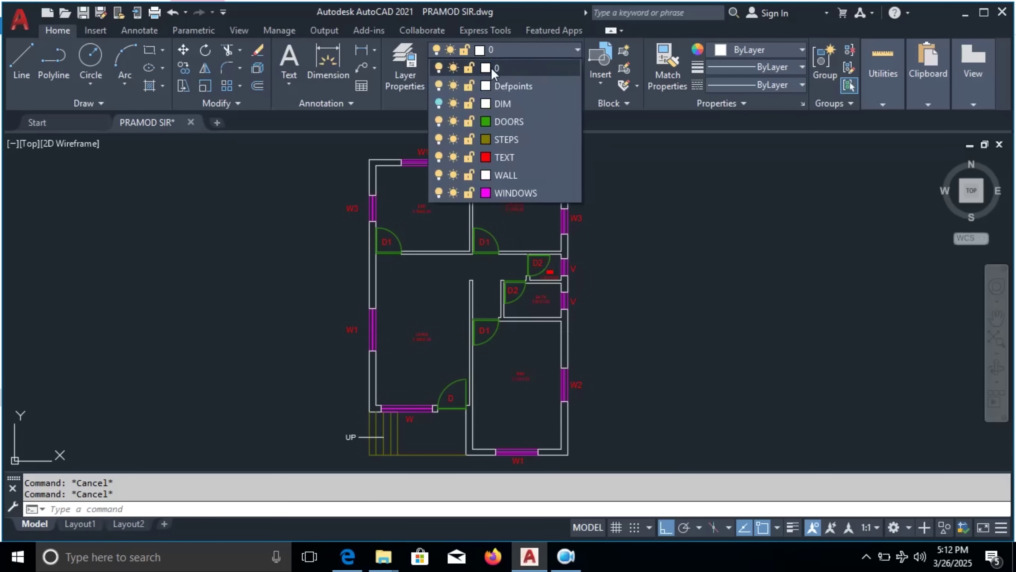
{"action": "left_click", "coordinate": [440, 102]}
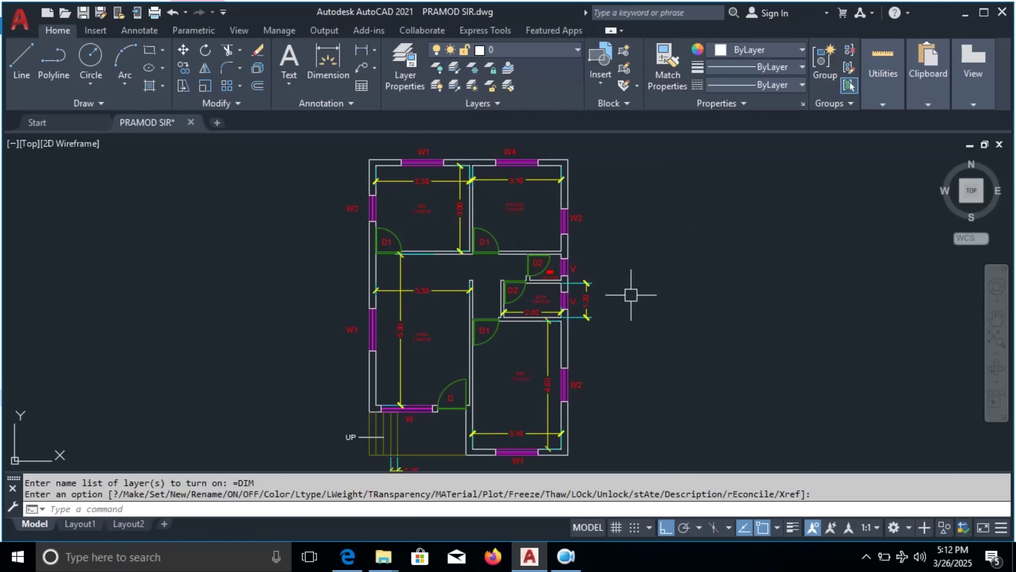
{"action": "scroll", "coordinate": [425, 350], "scroll_direction": "up", "scroll_amount": 5}
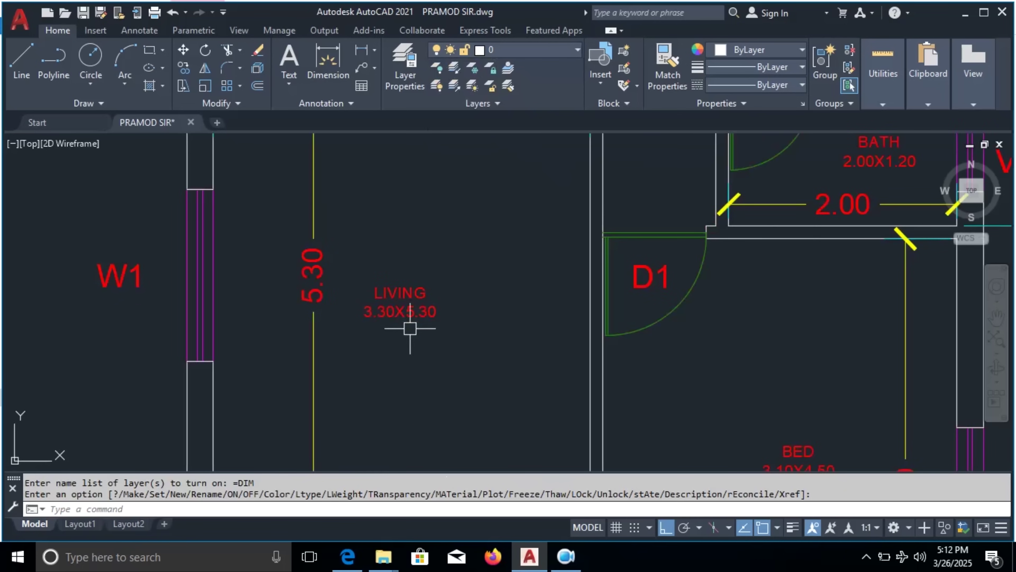
{"action": "scroll", "coordinate": [401, 318], "scroll_direction": "down", "scroll_amount": 6}
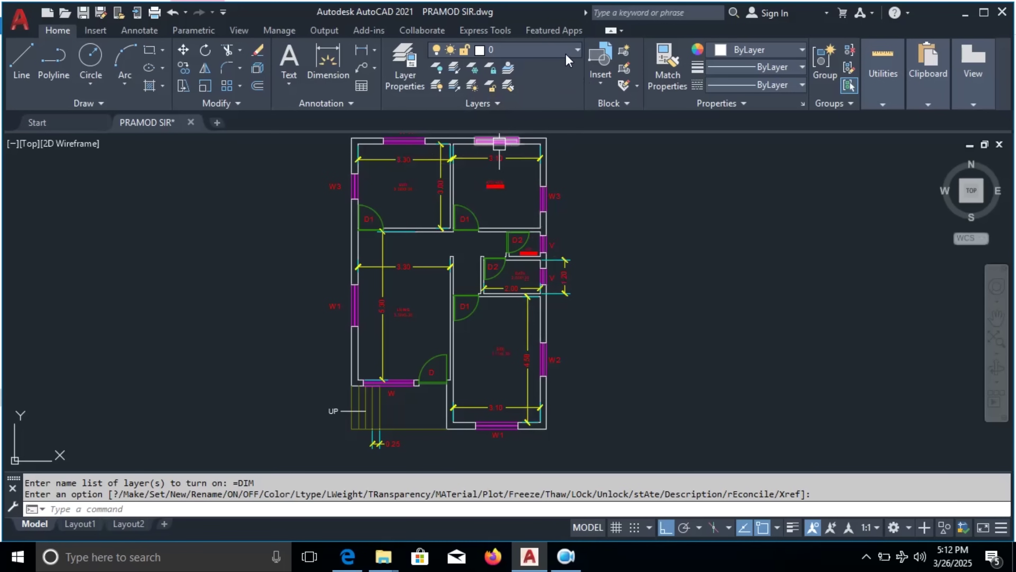
{"action": "key", "text": "ctrl+p"}
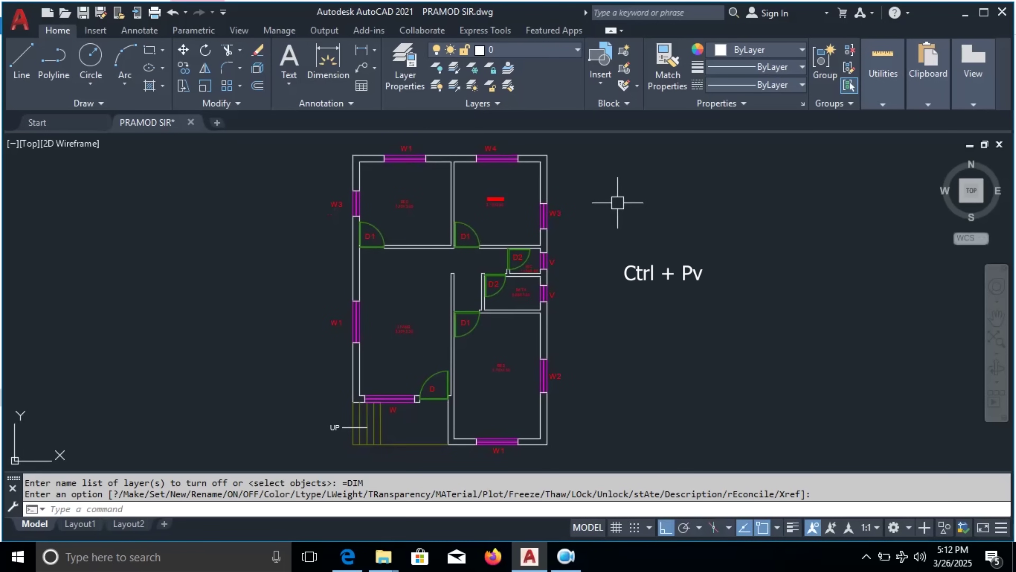
{"action": "left_click", "coordinate": [19, 20]}
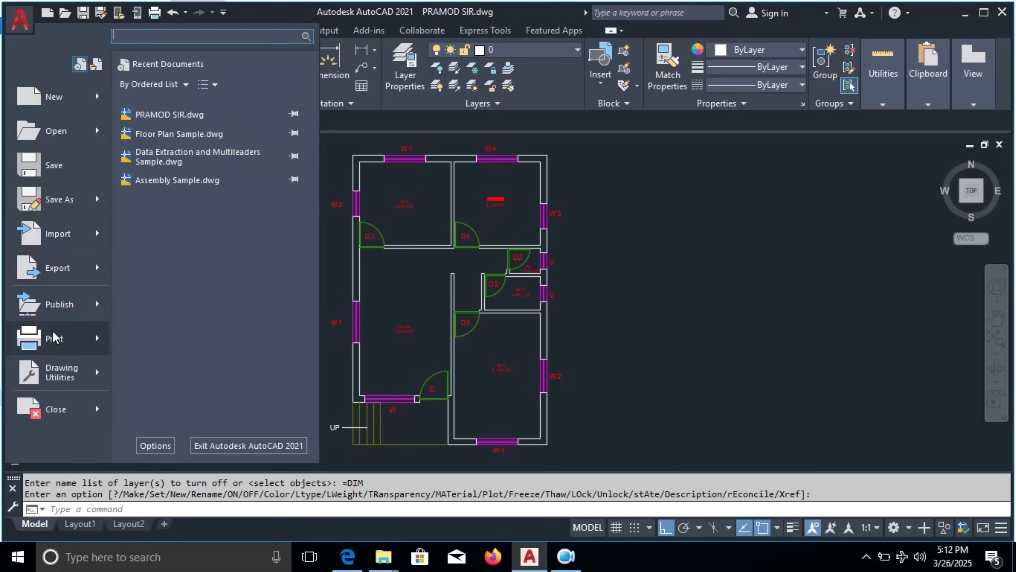
{"action": "mouse_move", "coordinate": [58, 342]}
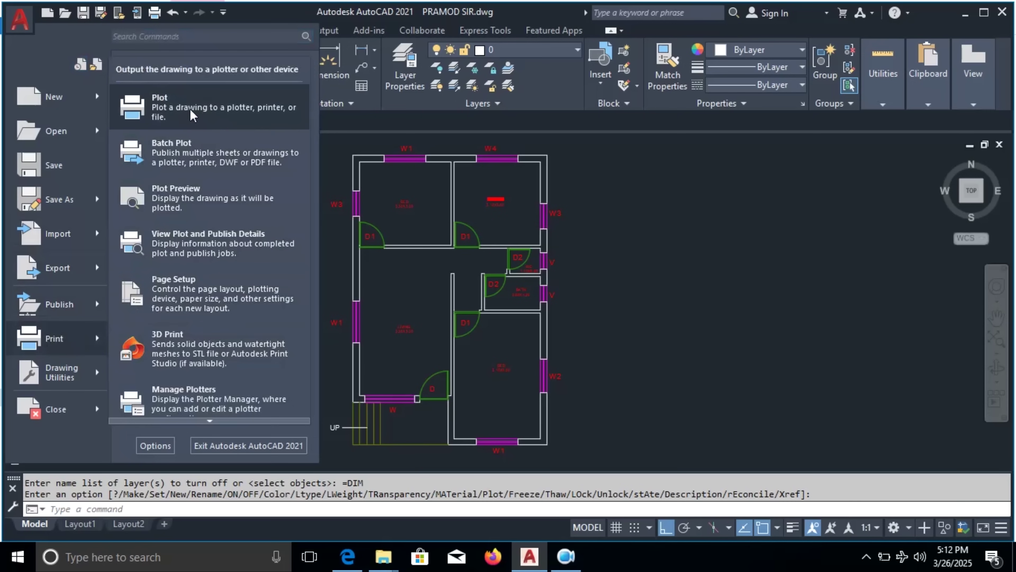
{"action": "left_click", "coordinate": [191, 115]}
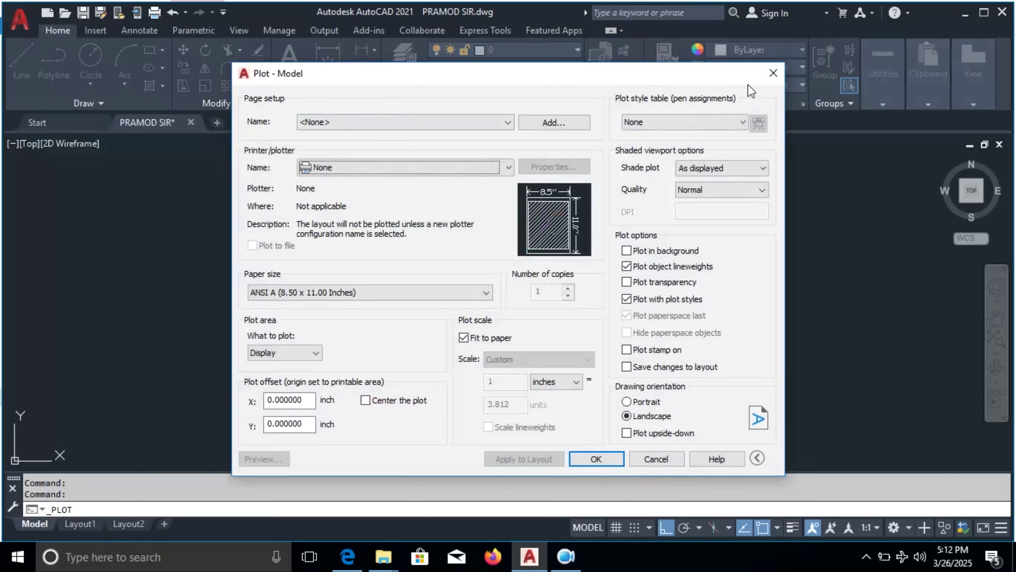
{"action": "left_click", "coordinate": [772, 74]}
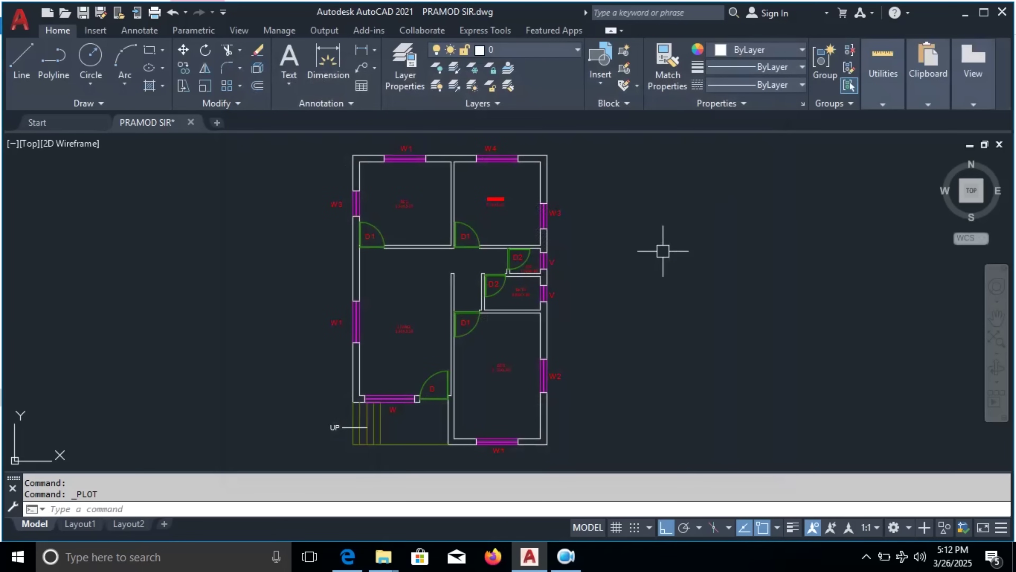
Start a plot of the drawing and choose DWG To PDF.pc3 as the plotter.
{"action": "key", "text": "ctrl+p"}
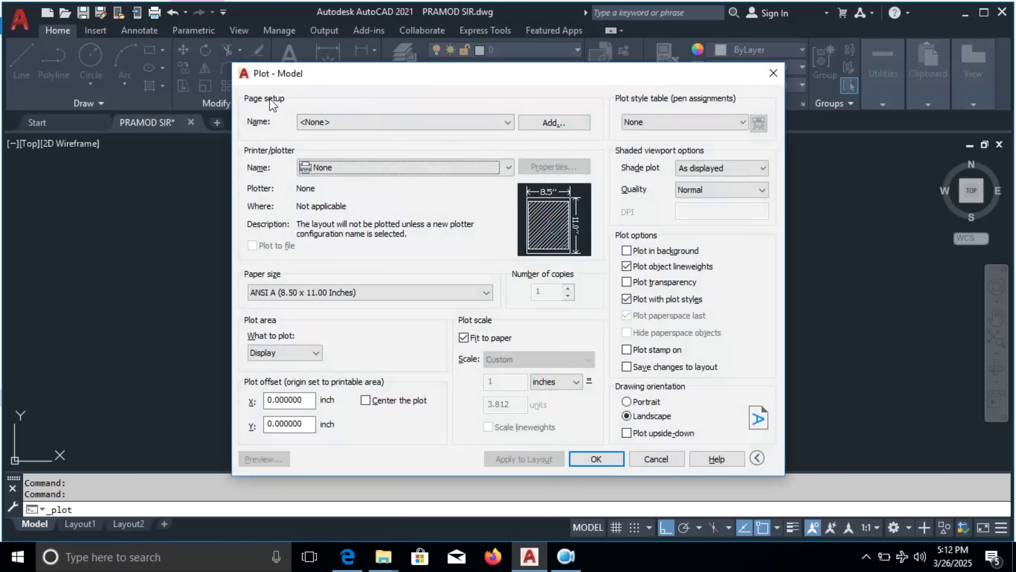
{"action": "left_click", "coordinate": [352, 122]}
{"action": "left_click", "coordinate": [348, 125]}
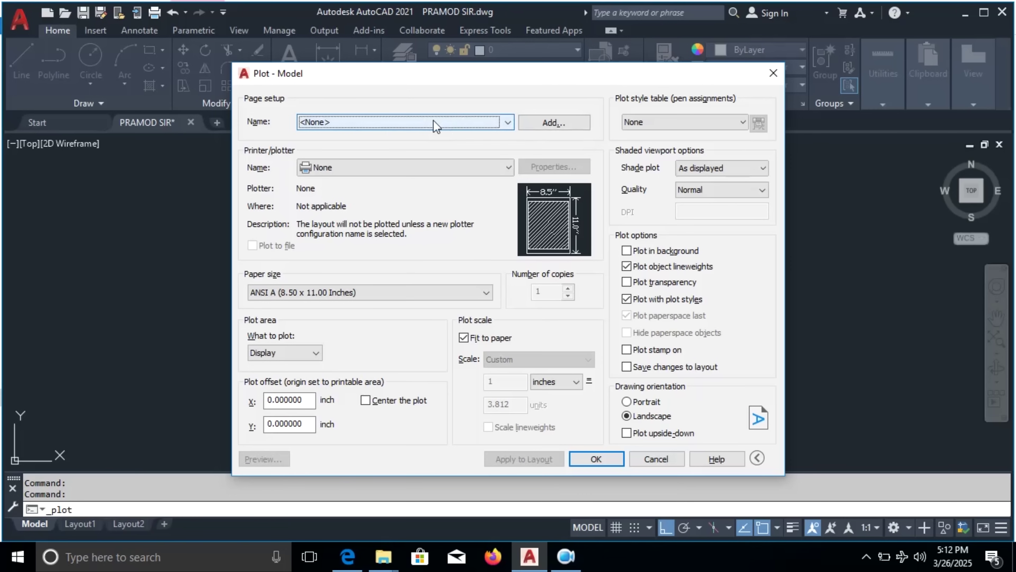
{"action": "left_click", "coordinate": [332, 166]}
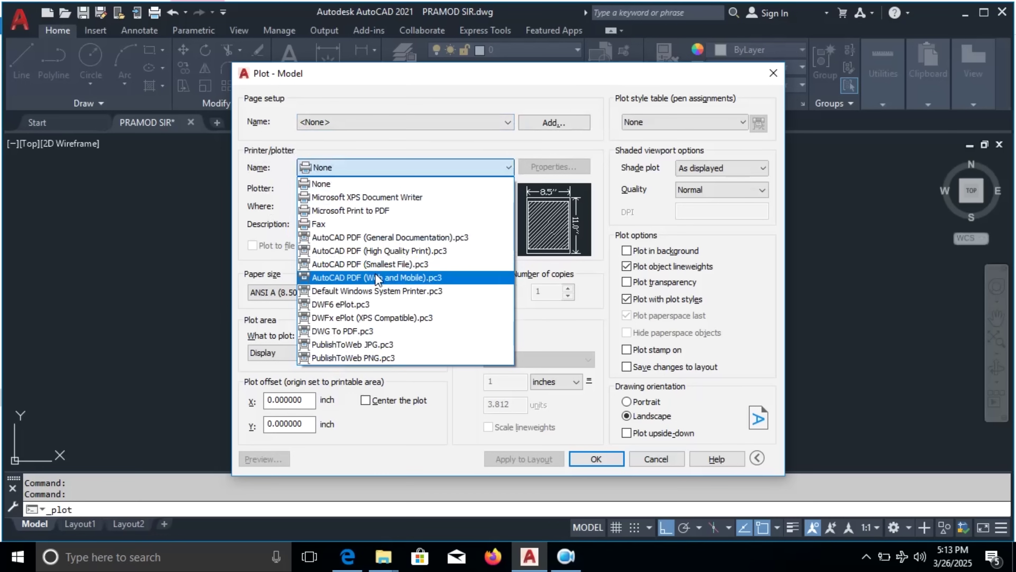
{"action": "left_click", "coordinate": [471, 167]}
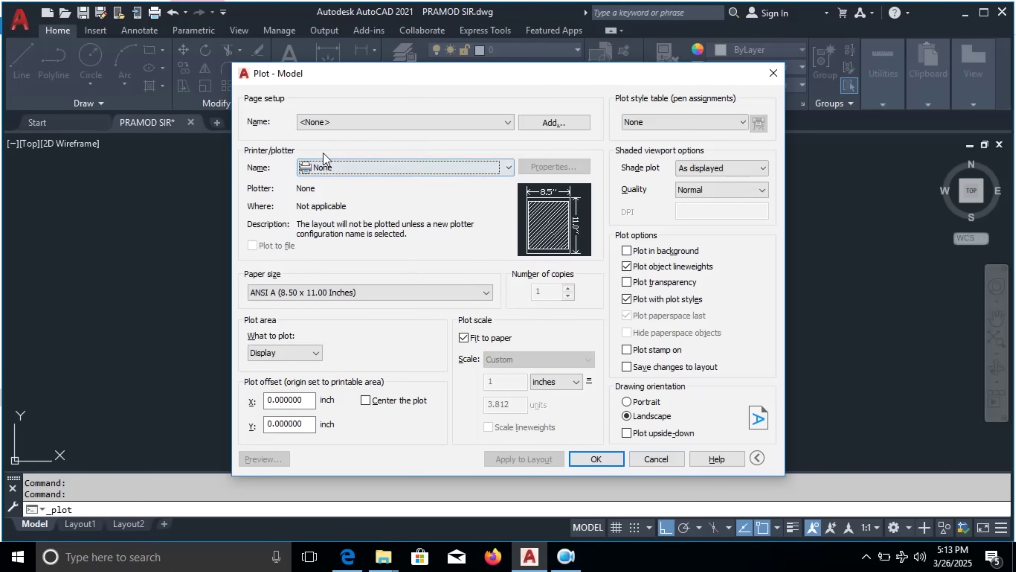
{"action": "left_click", "coordinate": [478, 167]}
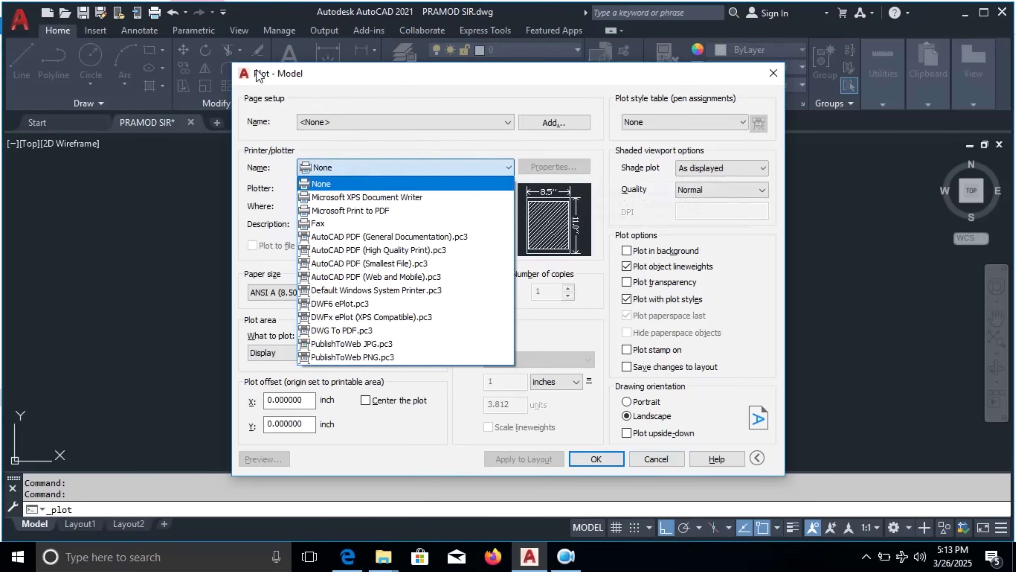
{"action": "left_click", "coordinate": [341, 160]}
{"action": "left_click", "coordinate": [341, 164]}
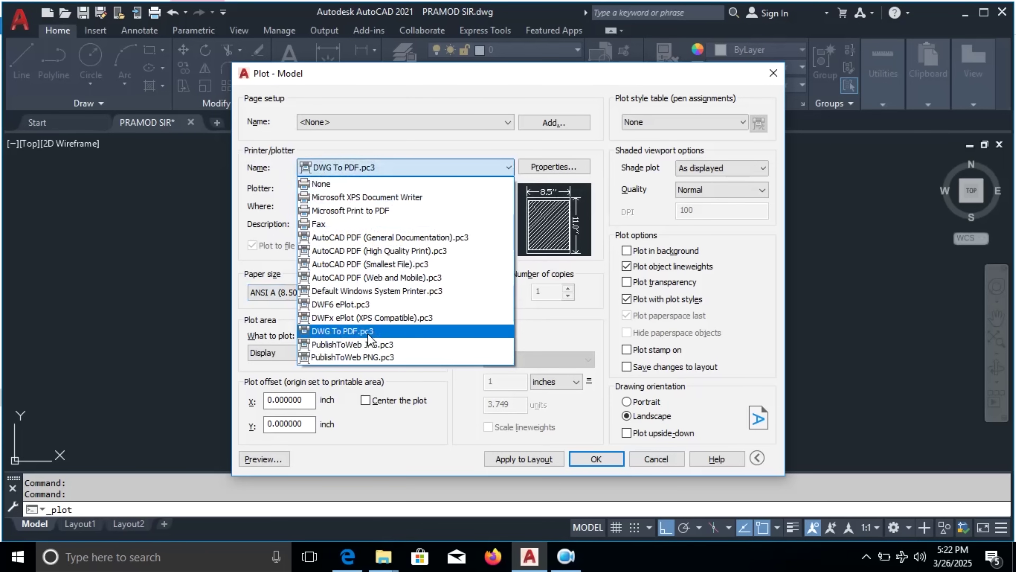
{"action": "left_click", "coordinate": [341, 332]}
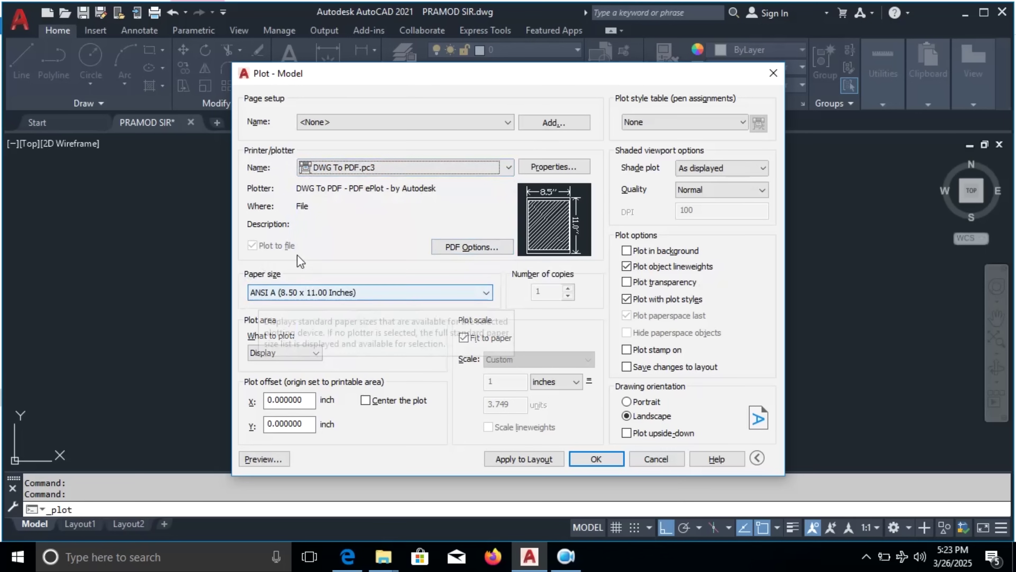
Set the plot's paper size to ISO expand A4 (297.00 x 210.00 MM).
{"action": "left_click", "coordinate": [316, 294]}
{"action": "scroll", "coordinate": [332, 225], "scroll_direction": "up", "scroll_amount": 5}
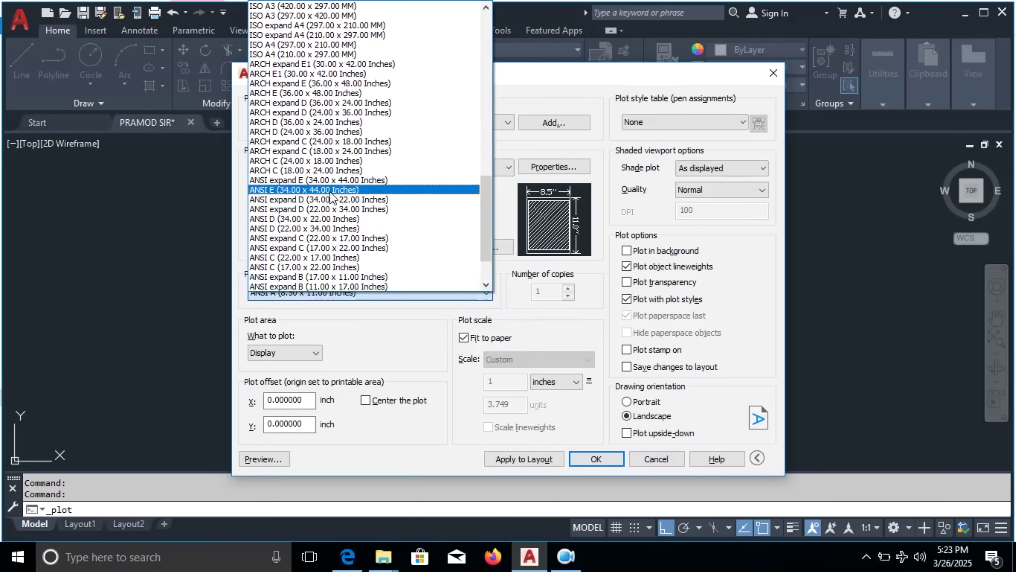
{"action": "left_click", "coordinate": [317, 114]}
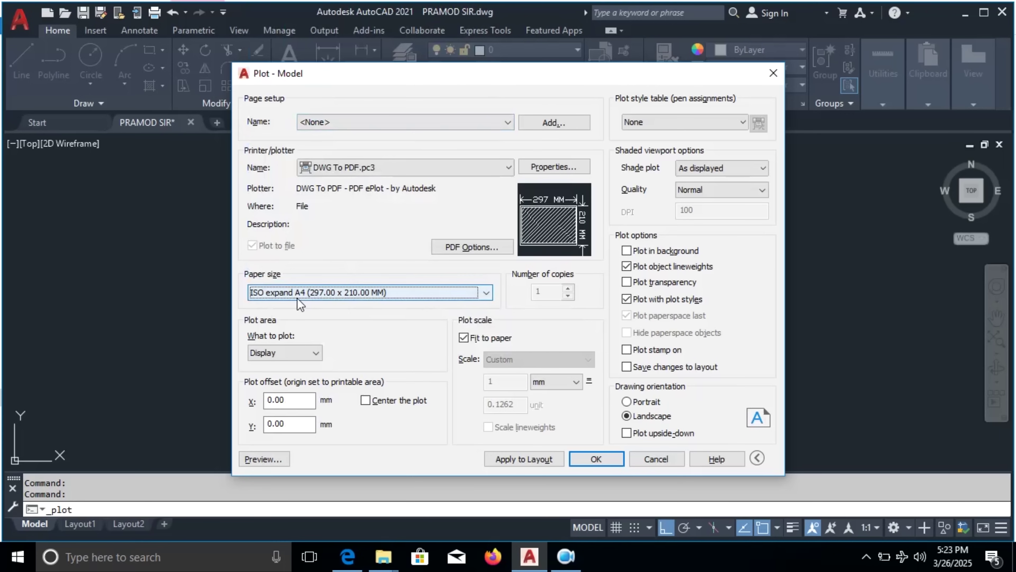
{"action": "left_click", "coordinate": [325, 294]}
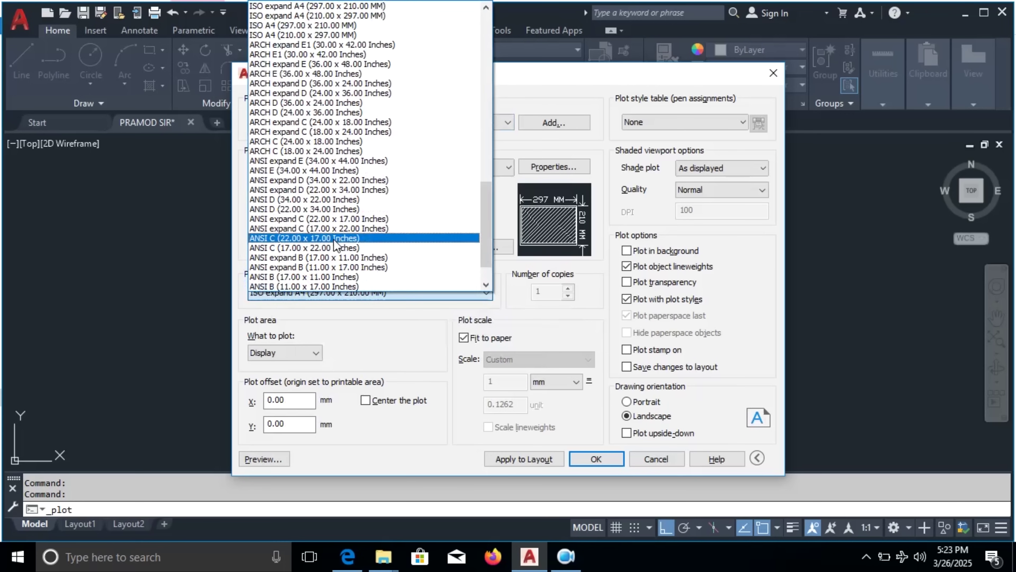
{"action": "scroll", "coordinate": [336, 247], "scroll_direction": "up", "scroll_amount": 2}
{"action": "left_click", "coordinate": [487, 347]}
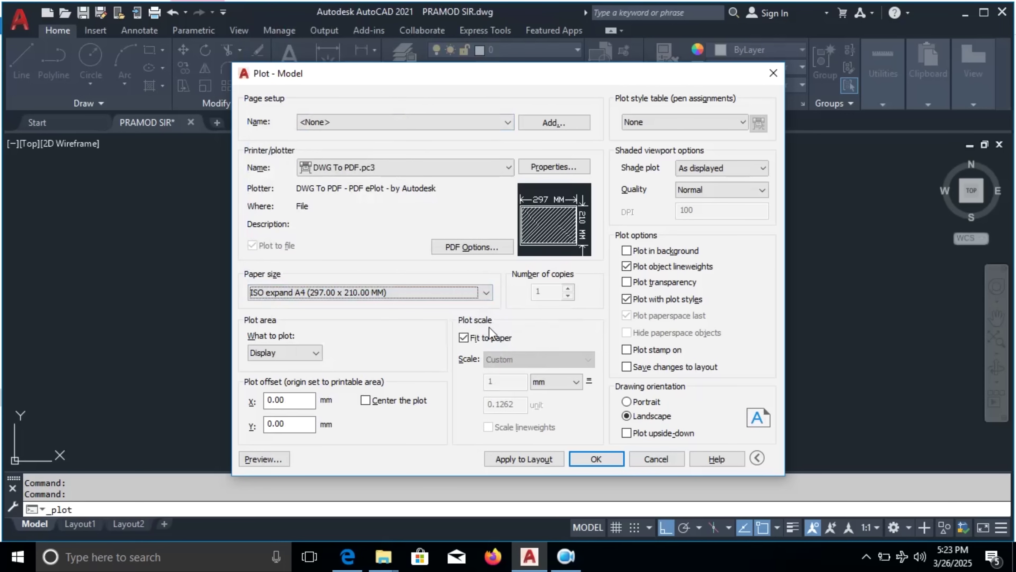
Turn off Fit to paper and look through the available plot scales.
{"action": "left_click", "coordinate": [465, 338]}
{"action": "left_click", "coordinate": [515, 359]}
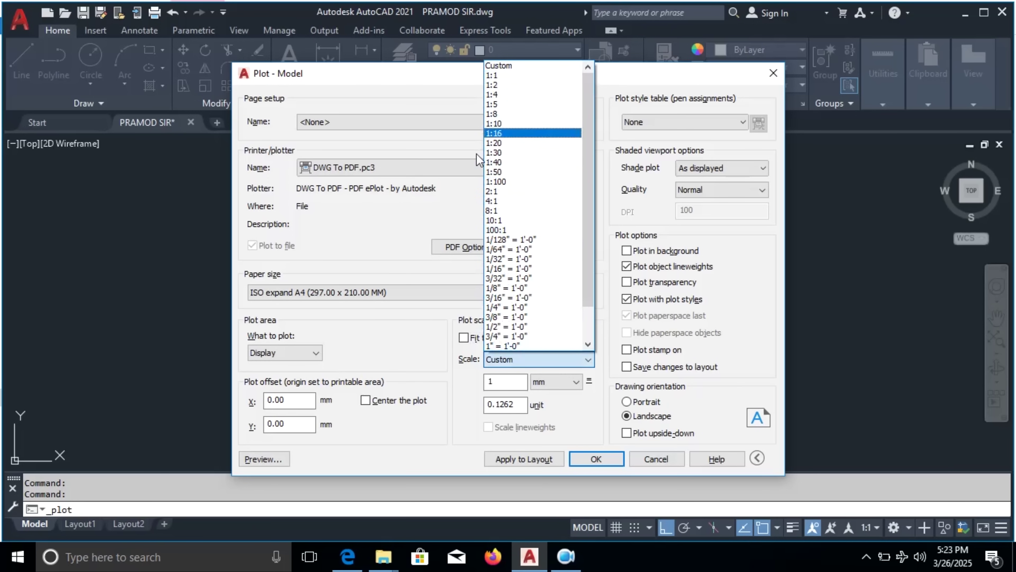
{"action": "left_click", "coordinate": [436, 345]}
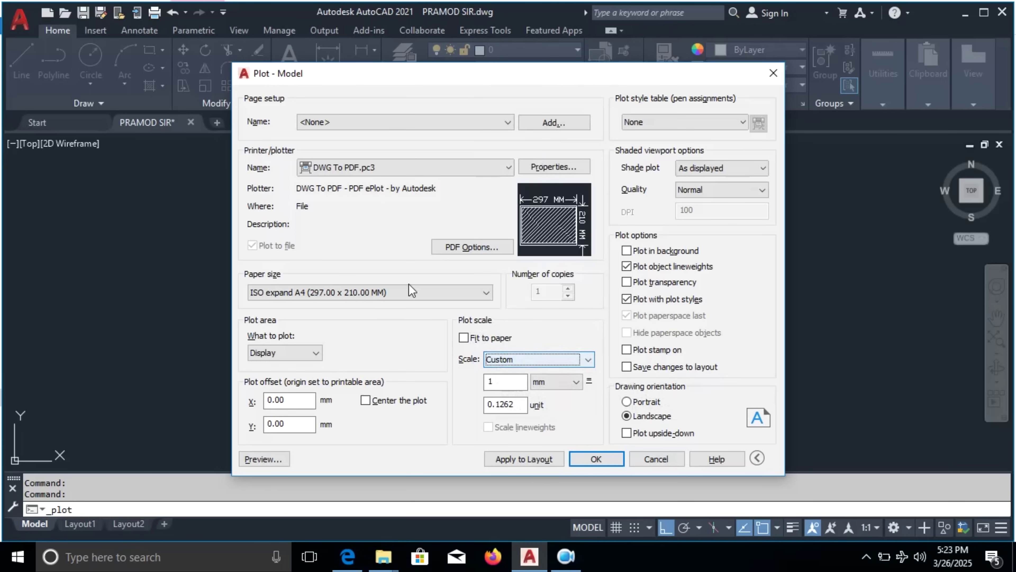
Set the paper size to ISO A4 (297.00 x 210.00 MM) and scale the plot with Fit to paper.
{"action": "left_click", "coordinate": [332, 284]}
{"action": "scroll", "coordinate": [320, 220], "scroll_direction": "up", "scroll_amount": 7}
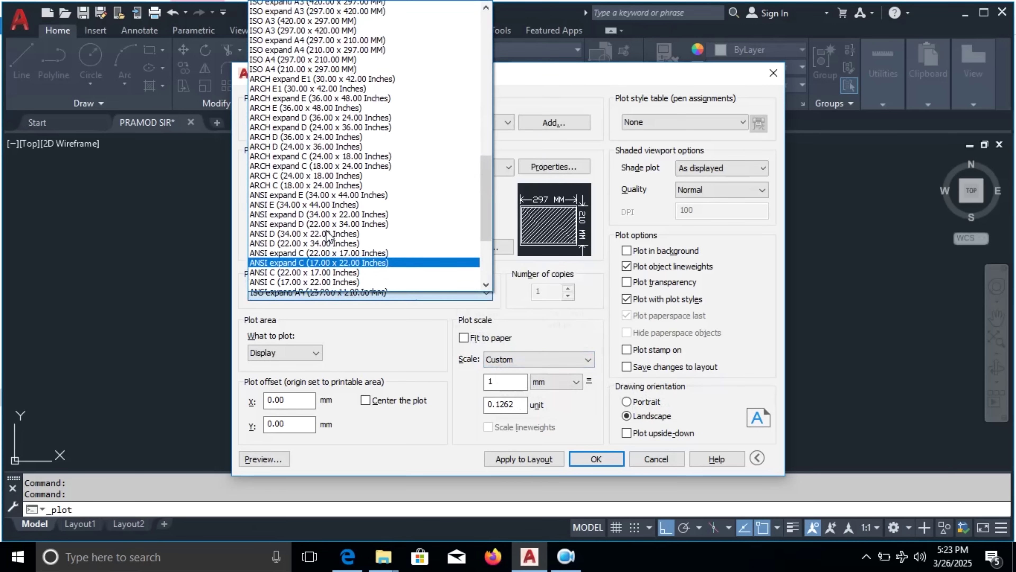
{"action": "scroll", "coordinate": [282, 48], "scroll_direction": "up", "scroll_amount": 4}
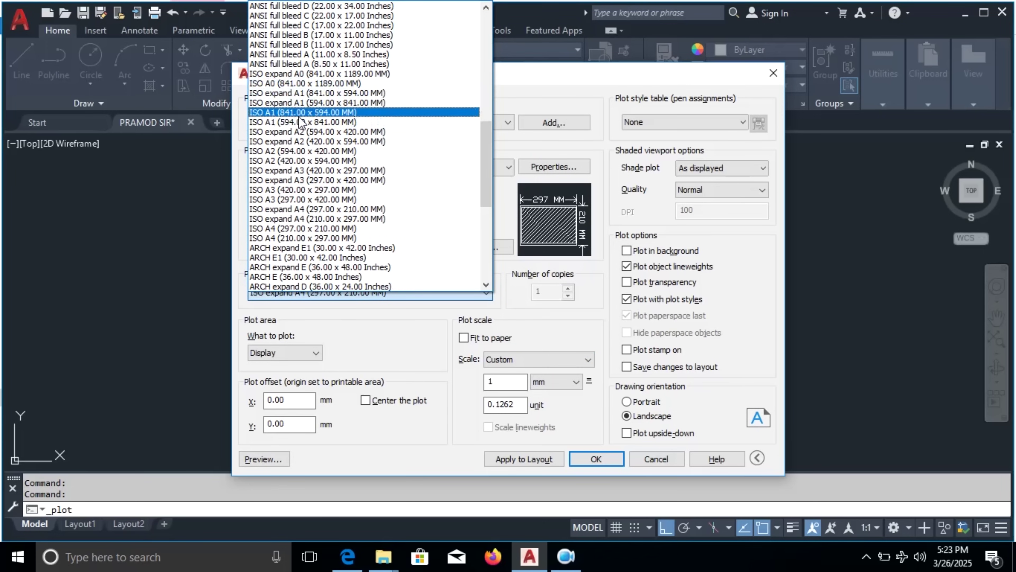
{"action": "scroll", "coordinate": [310, 120], "scroll_direction": "down", "scroll_amount": 2}
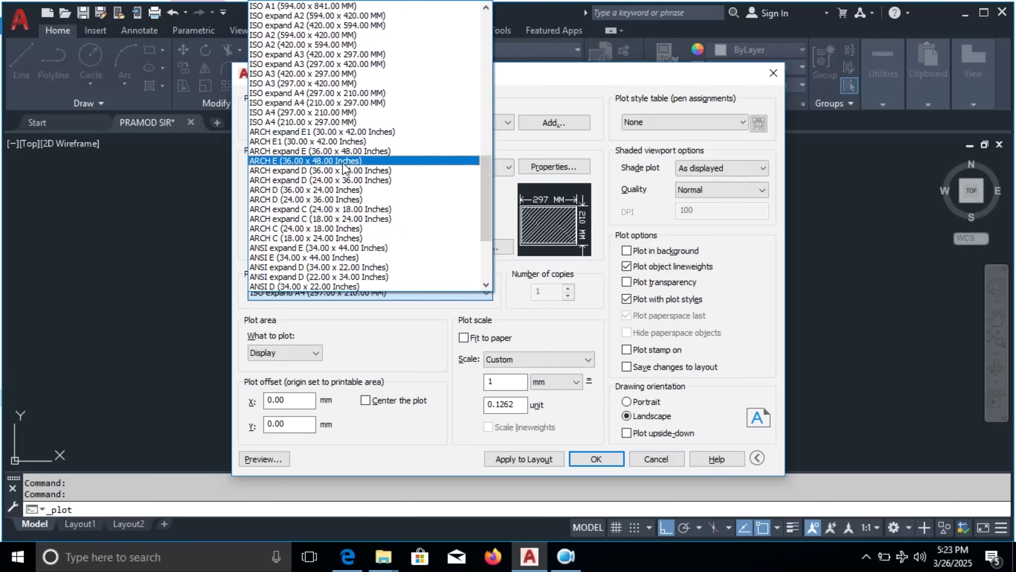
{"action": "scroll", "coordinate": [316, 171], "scroll_direction": "down", "scroll_amount": 1}
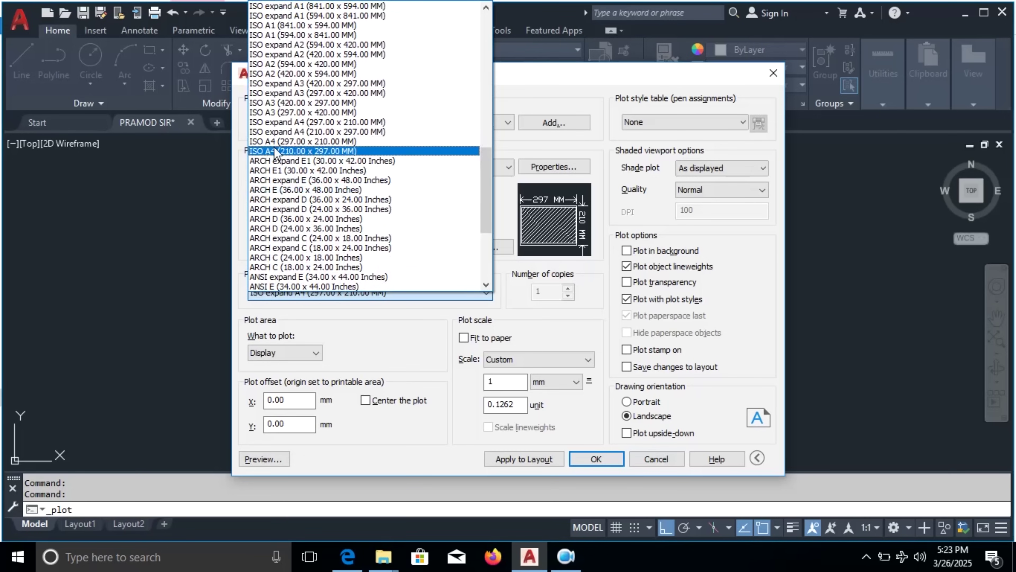
{"action": "left_click", "coordinate": [324, 142]}
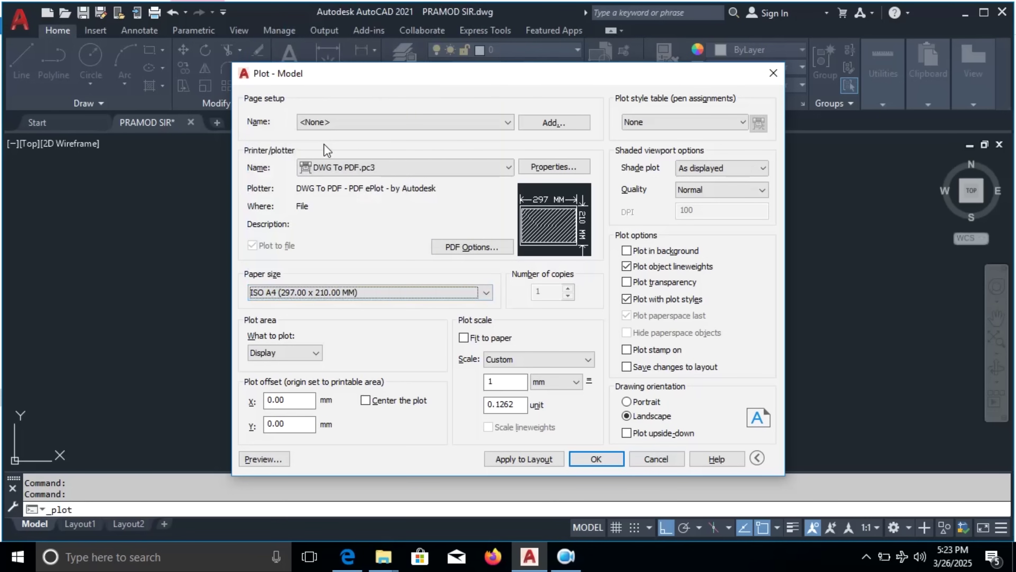
{"action": "left_click", "coordinate": [464, 338]}
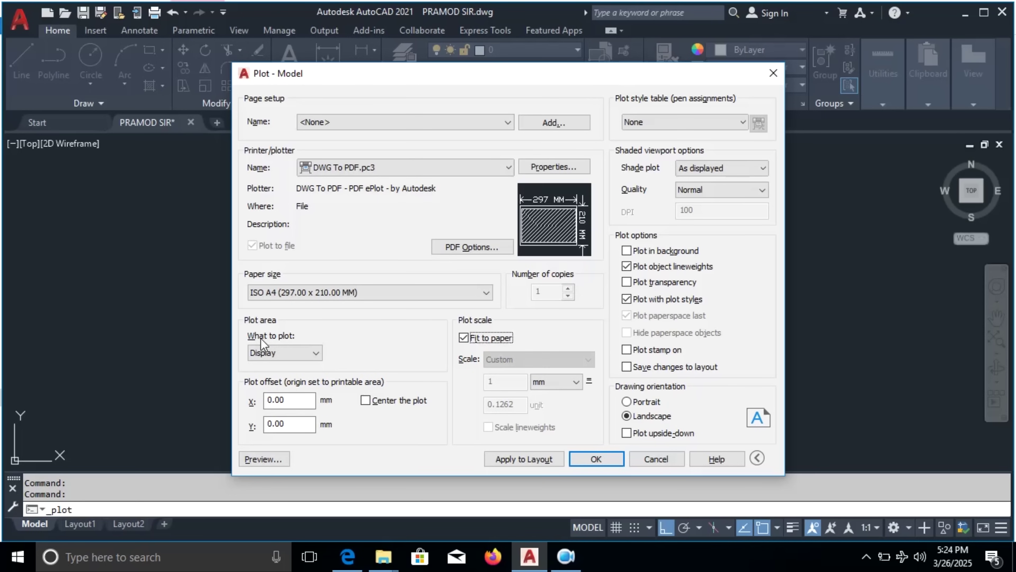
Define the plot area as a window enclosing the whole floor plan, including its window labels and steps.
{"action": "left_click", "coordinate": [289, 351]}
{"action": "left_click", "coordinate": [287, 348]}
{"action": "left_click", "coordinate": [298, 353]}
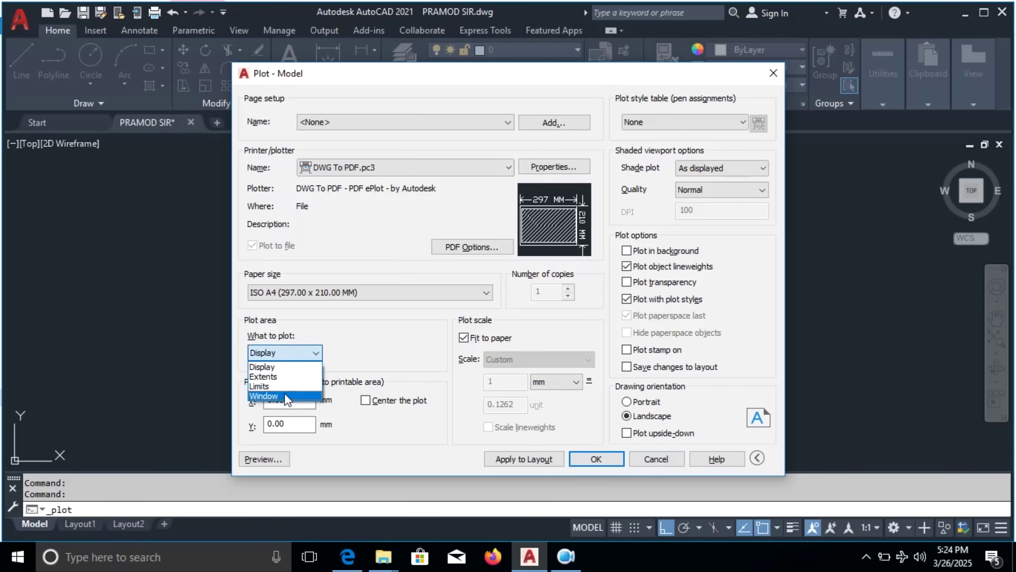
{"action": "left_click", "coordinate": [286, 396]}
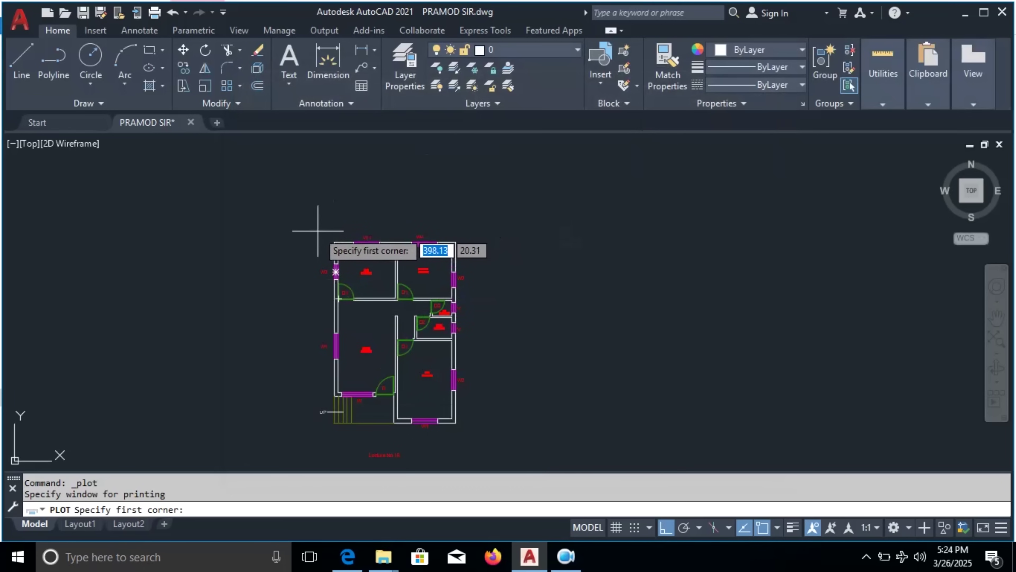
{"action": "left_click", "coordinate": [319, 231]}
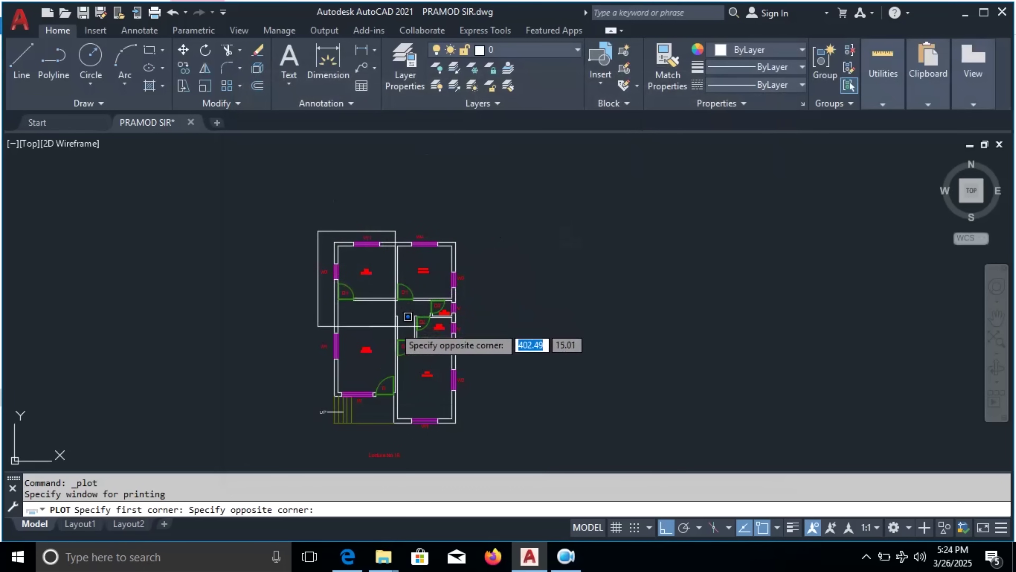
{"action": "left_click", "coordinate": [470, 435]}
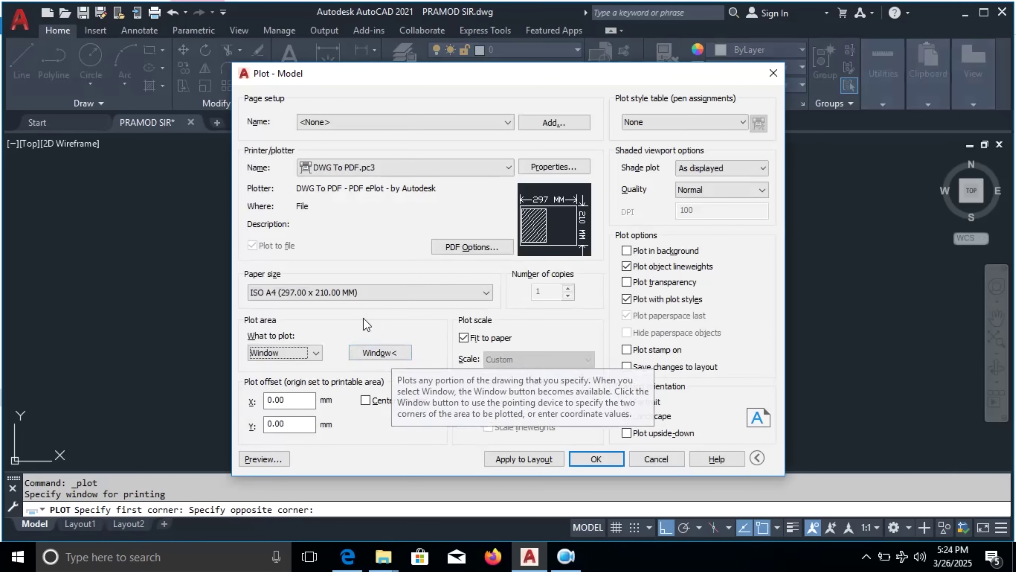
Center the plot on the sheet, keeping Fit to paper on, and choose the Portrait drawing orientation.
{"action": "left_click", "coordinate": [365, 400]}
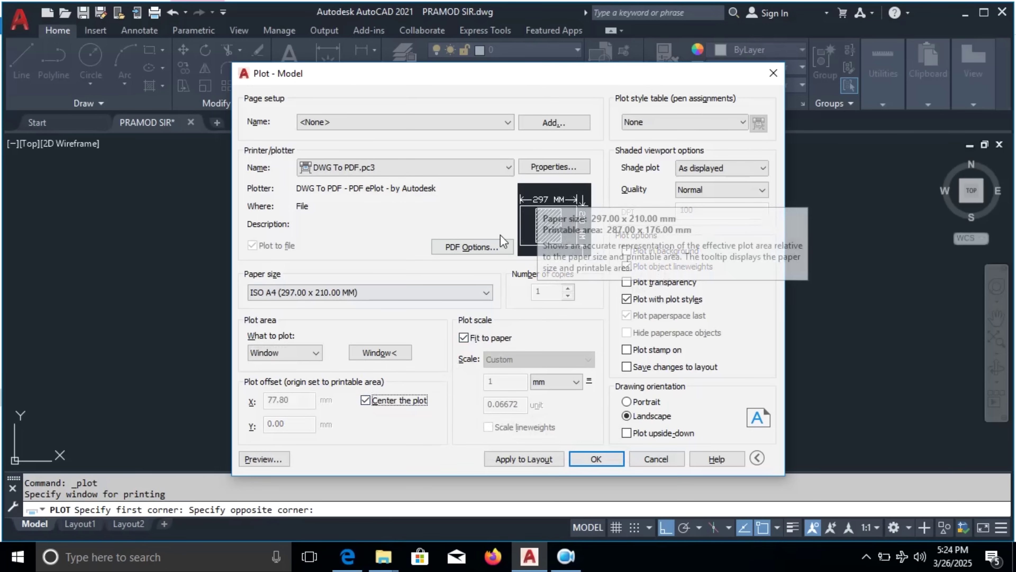
{"action": "left_click", "coordinate": [365, 400]}
{"action": "left_click", "coordinate": [366, 400]}
{"action": "left_click", "coordinate": [473, 338]}
{"action": "left_click", "coordinate": [474, 339]}
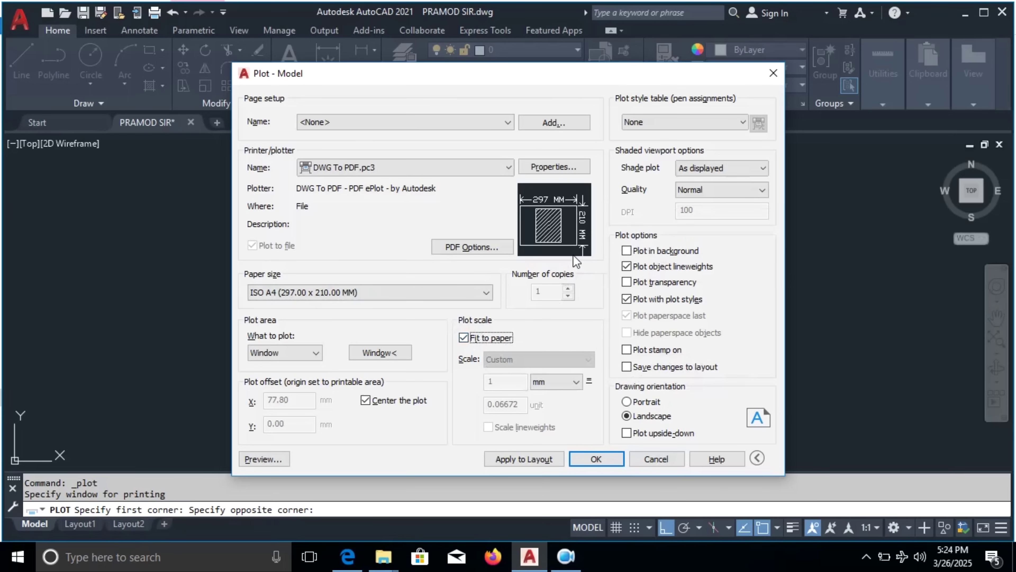
{"action": "left_click", "coordinate": [634, 402]}
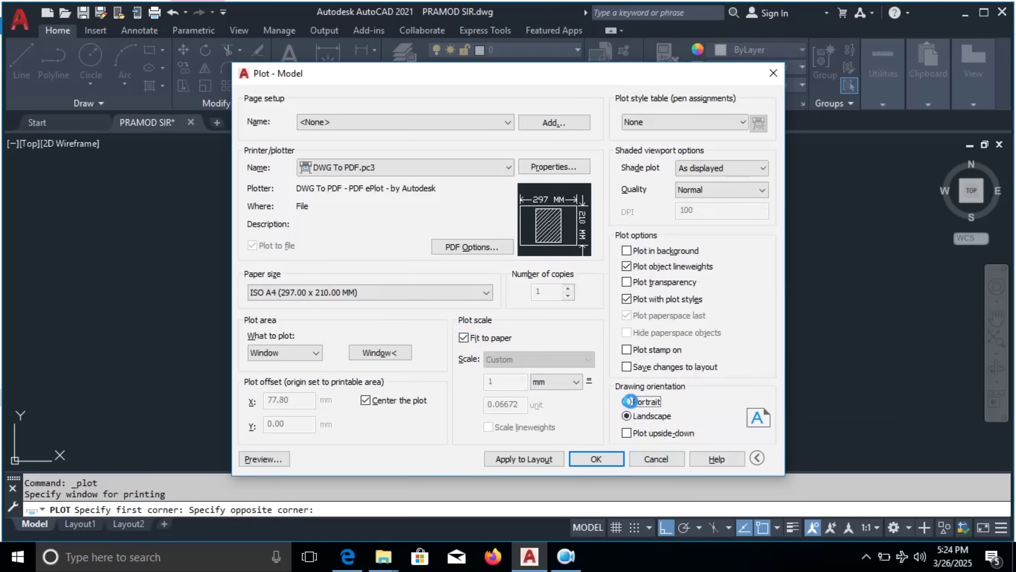
Switch the drawing orientation to Landscape and back to Portrait, and preview the whole floor plan on the sheet.
{"action": "left_click", "coordinate": [635, 415]}
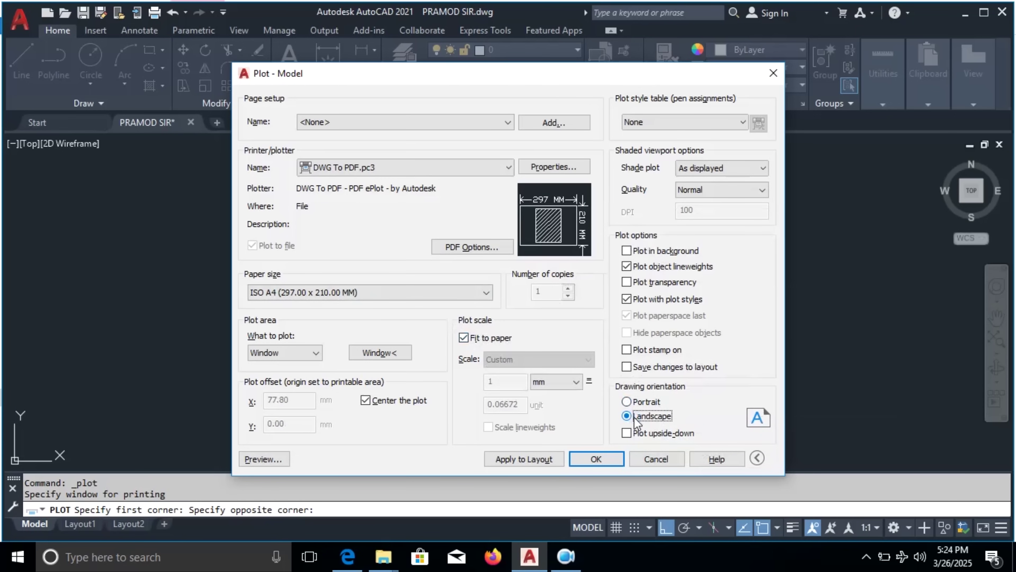
{"action": "left_click", "coordinate": [631, 404]}
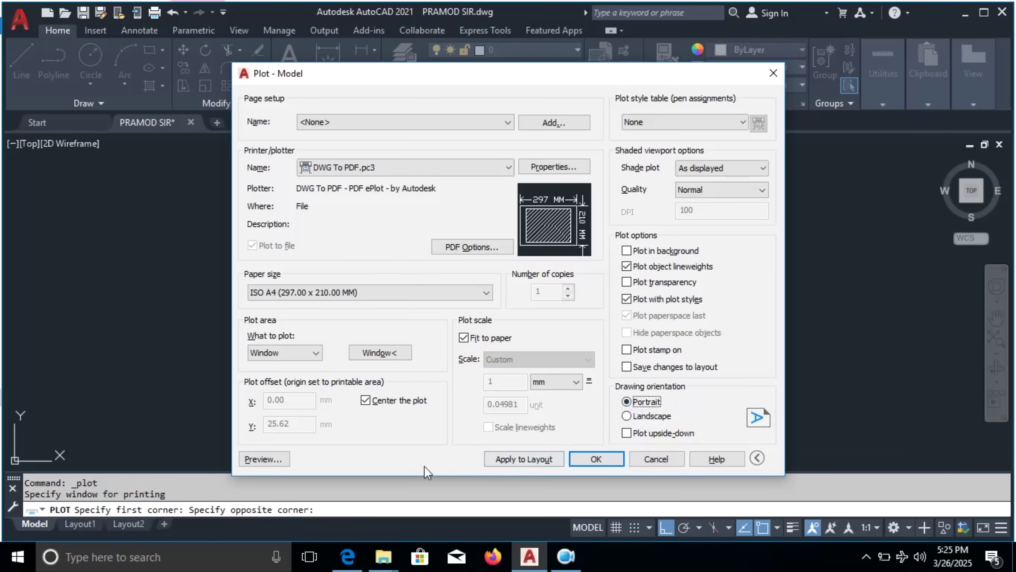
{"action": "left_click", "coordinate": [259, 459]}
{"action": "left_click_drag", "start_coordinate": [614, 350], "coordinate": [397, 107]}
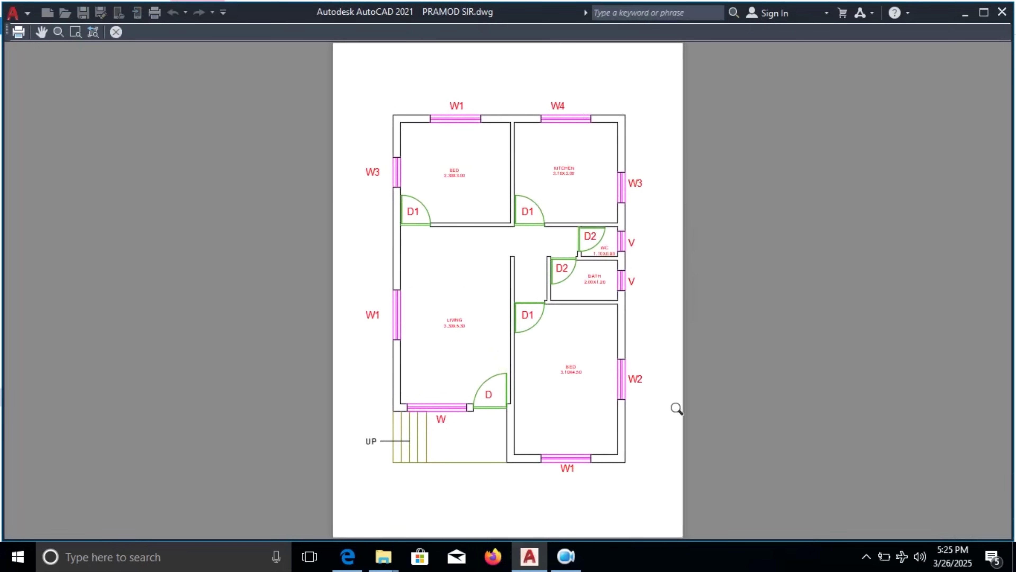
Plot the previewed sheet and save it as a PDF in the Documents folder under the proposed file name.
{"action": "left_click", "coordinate": [21, 34]}
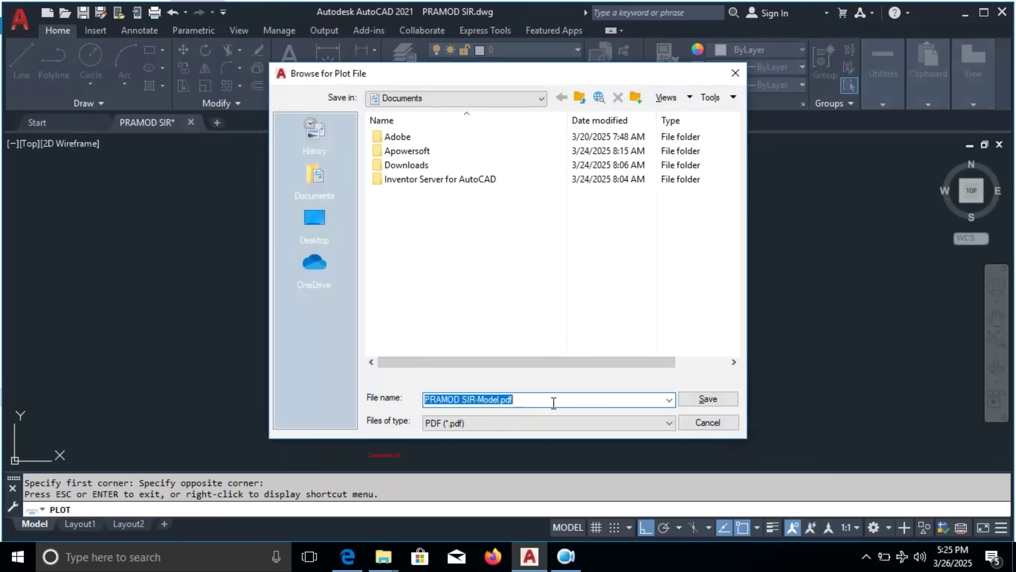
{"action": "left_click_drag", "start_coordinate": [429, 399], "coordinate": [533, 403]}
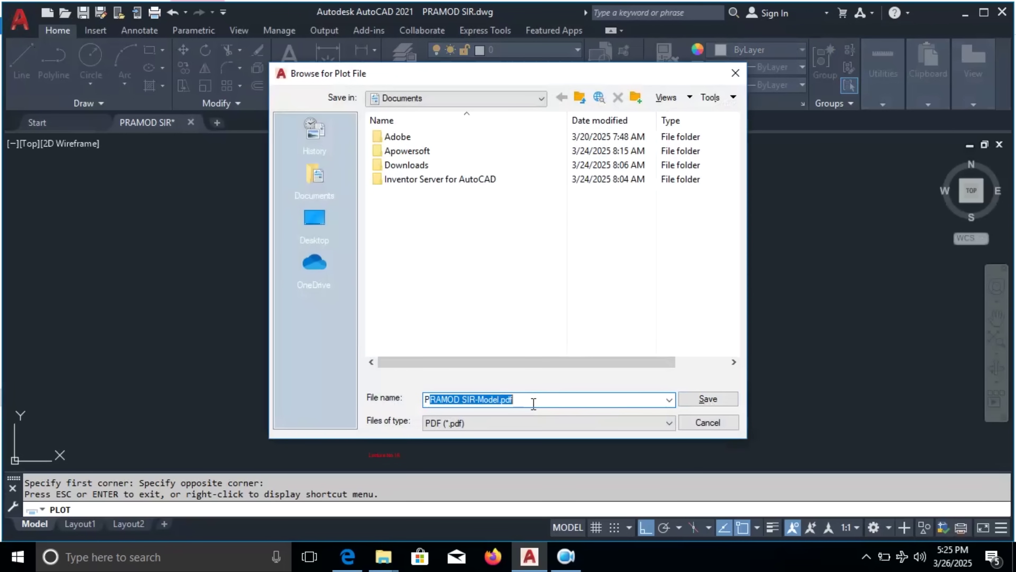
{"action": "left_click", "coordinate": [721, 398]}
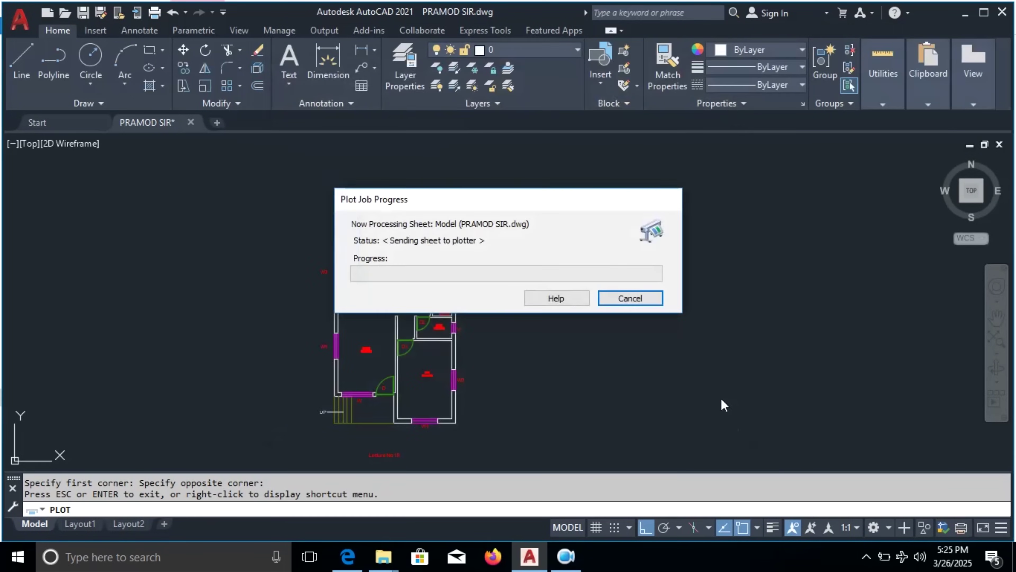